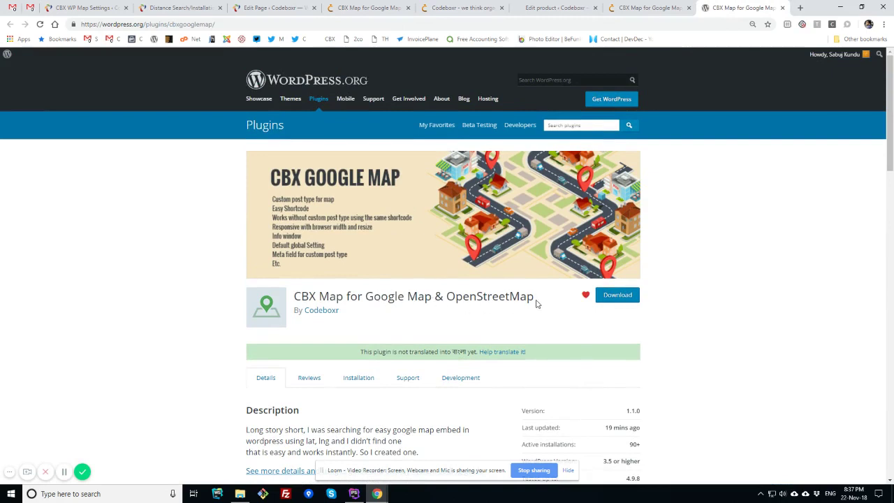
Step: Review the CBX Map for Google Map & OpenStreetMap plugin page, including key features, shortcode parameters and pro addon features
scroll(536, 304, "down", 1)
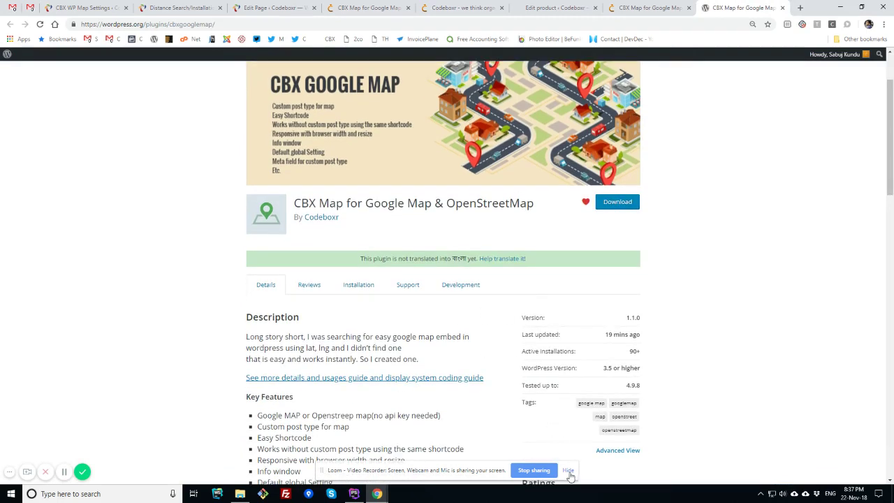
left_click(569, 472)
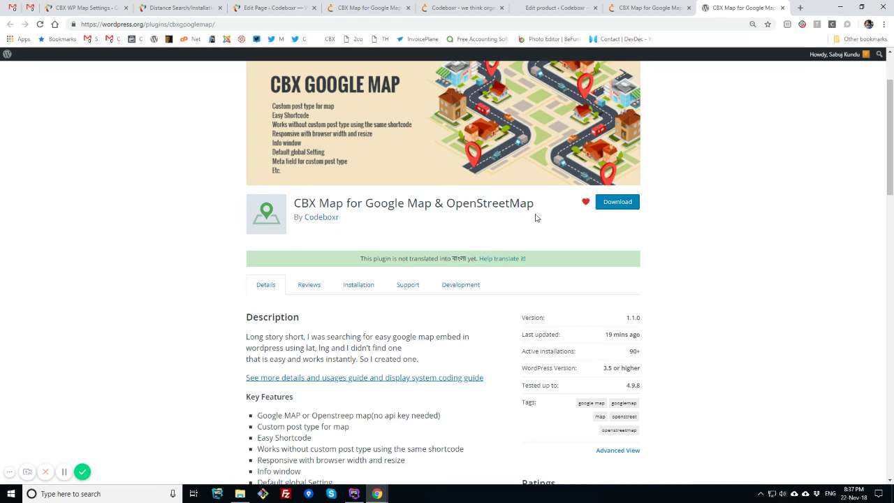
scroll(443, 277, "down", 3)
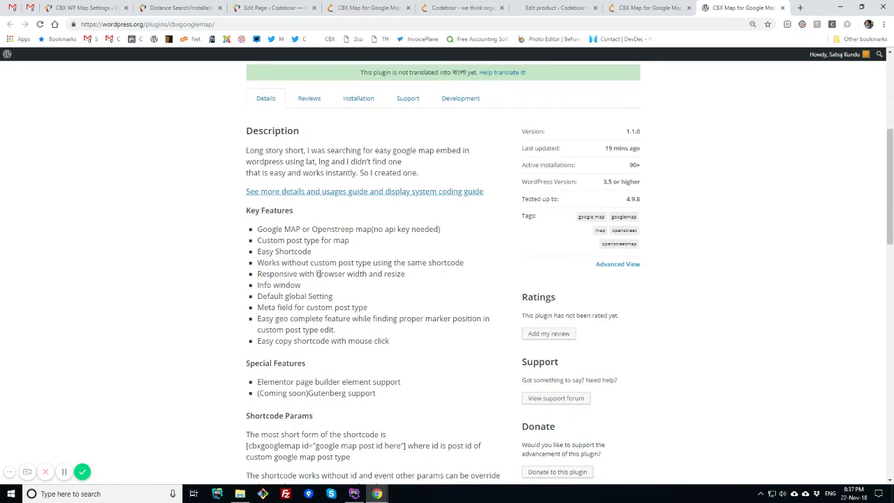
scroll(318, 274, "down", 7)
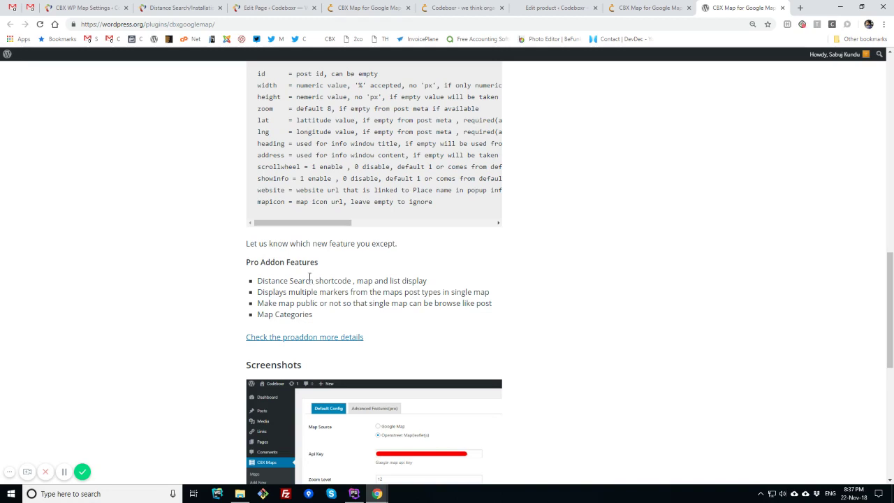
Step: Examine the Distance Search/Installation Finder page and open the info popups of the Codeboxr and Bashundhara City Shopping Complex markers
left_click(180, 8)
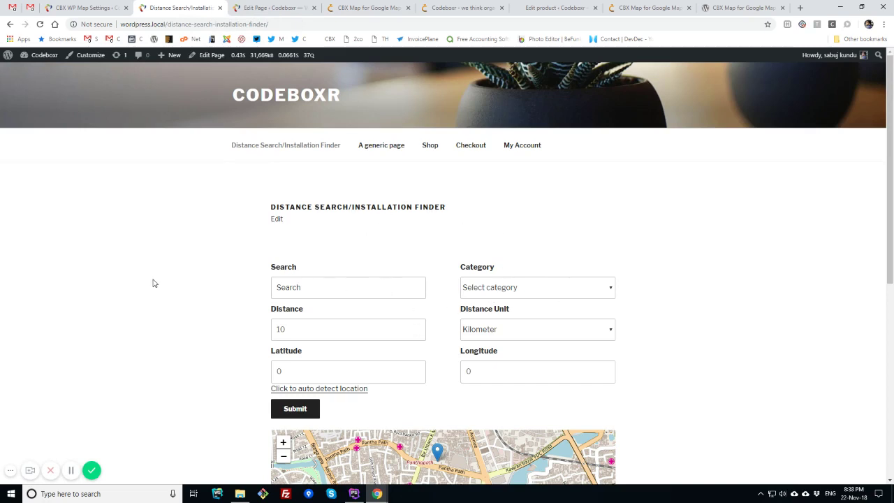
scroll(154, 283, "down", 2)
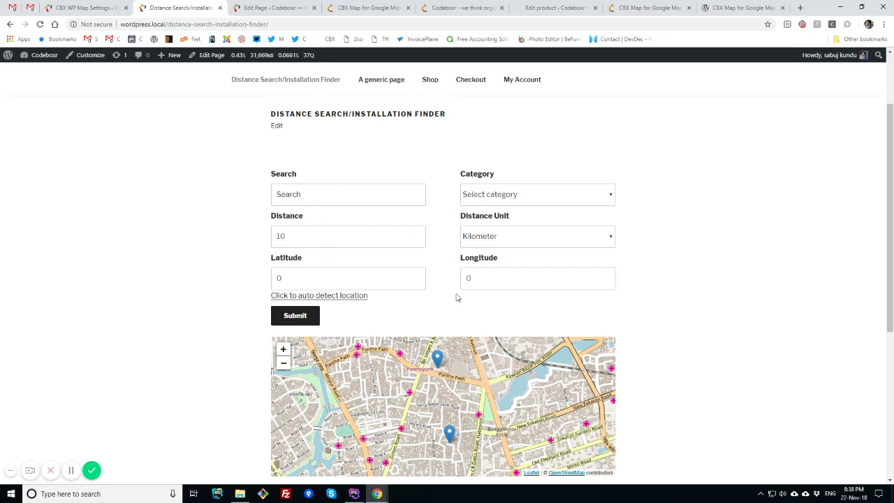
scroll(733, 336, "down", 4)
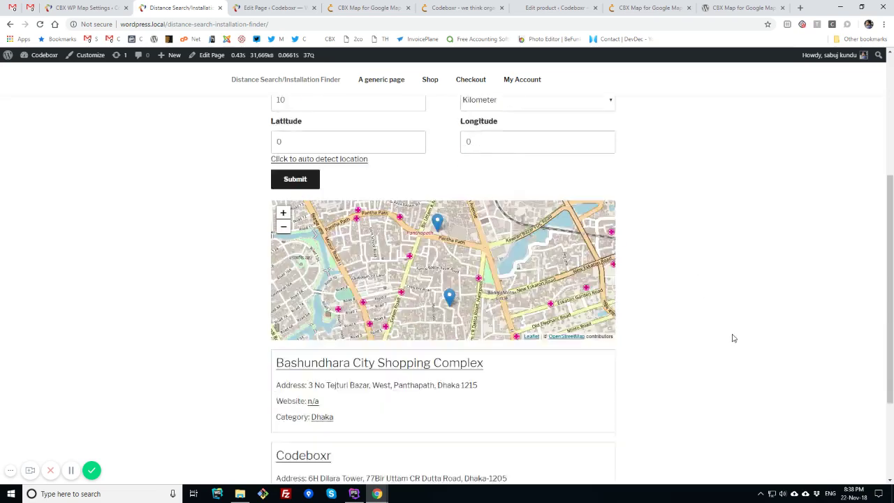
scroll(510, 297, "up", 1)
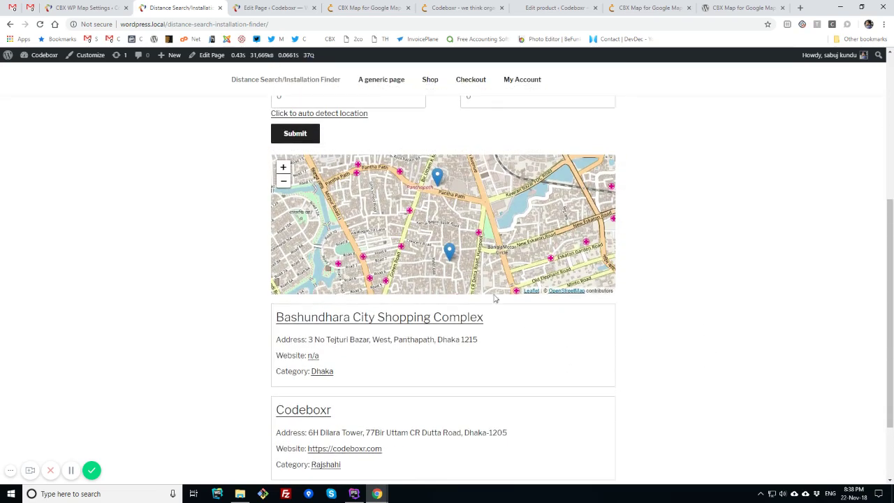
left_click(451, 253)
left_click(524, 183)
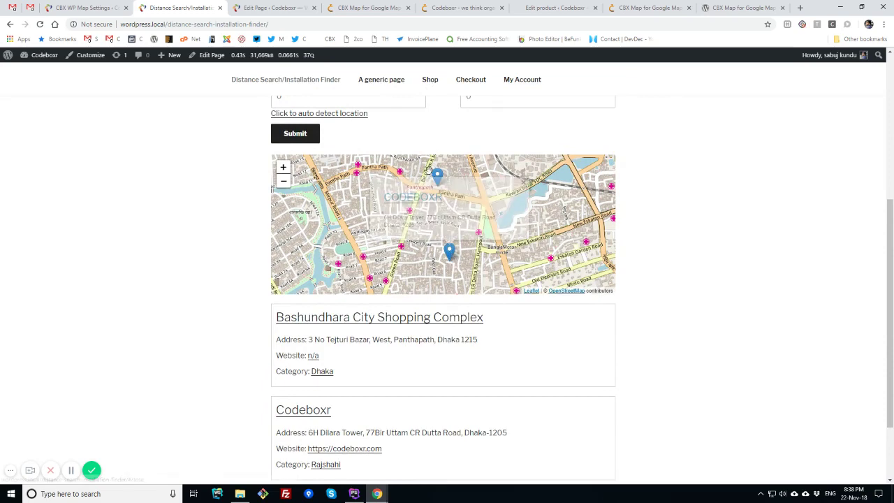
left_click(437, 174)
scroll(336, 343, "down", 1)
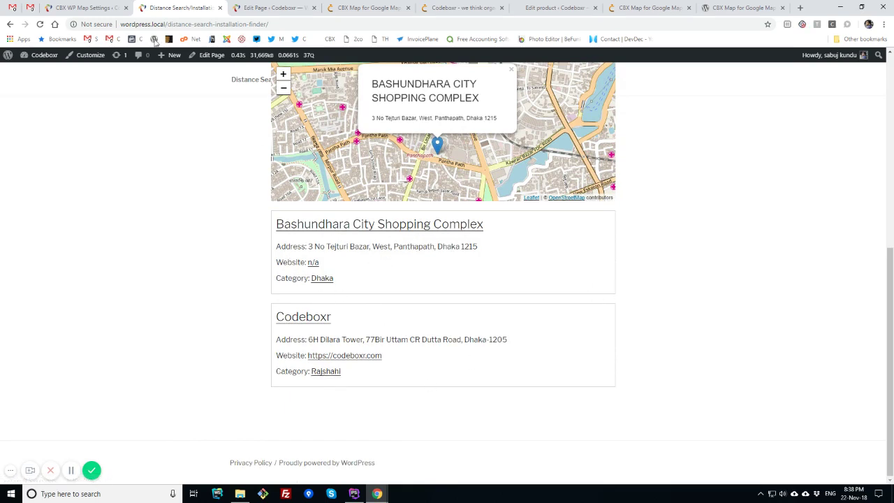
Step: From the CBX Maps settings, open the maps list in a new tab and view the Bashundhara City Shopping Complex map's public page
left_click(84, 7)
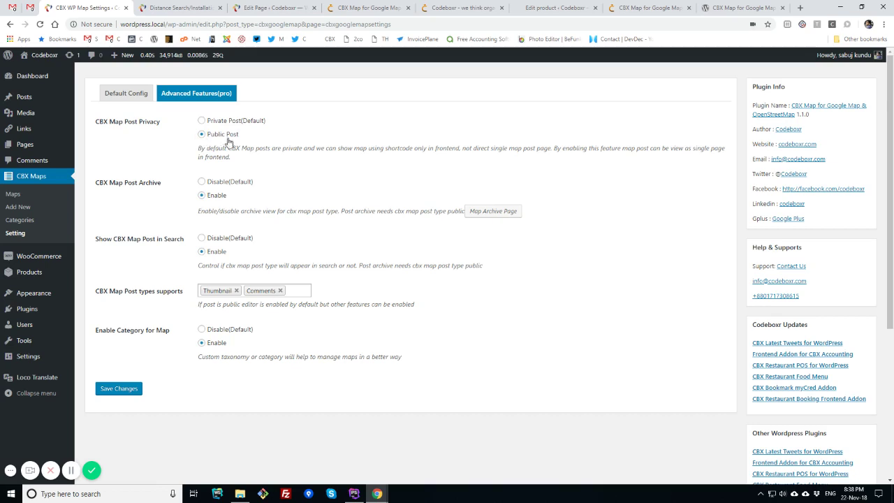
right_click(19, 195)
left_click(32, 203)
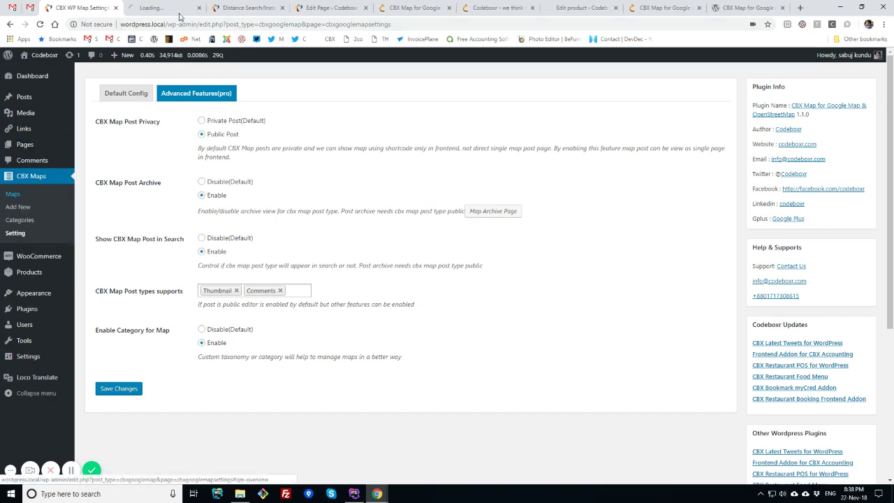
left_click(165, 7)
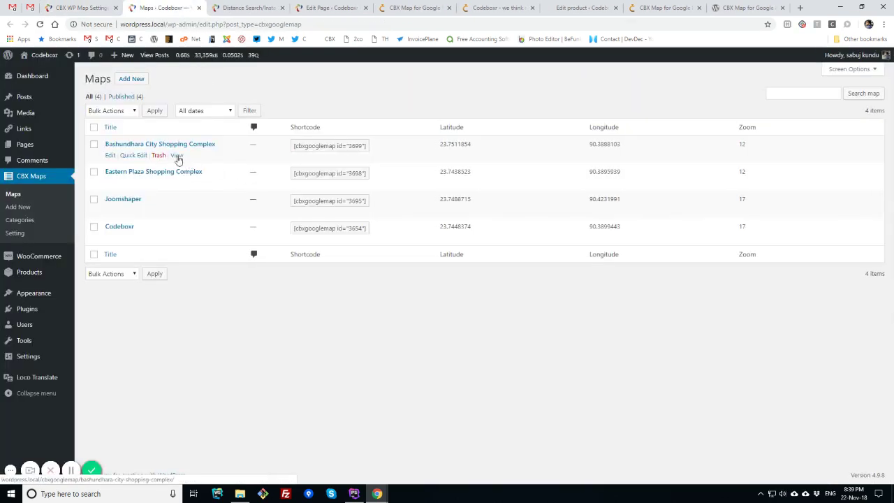
left_click(177, 155)
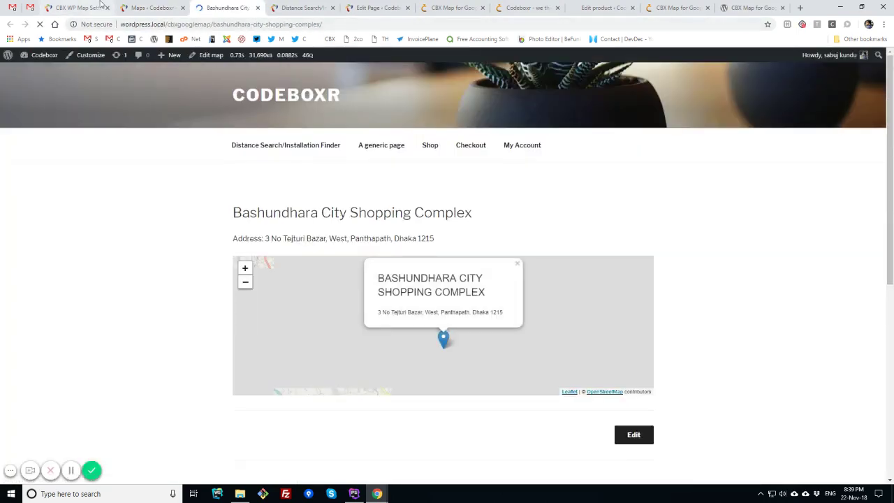
Step: Open the map archive page from the Advanced Features settings in a new tab and look through the listed maps
left_click(78, 8)
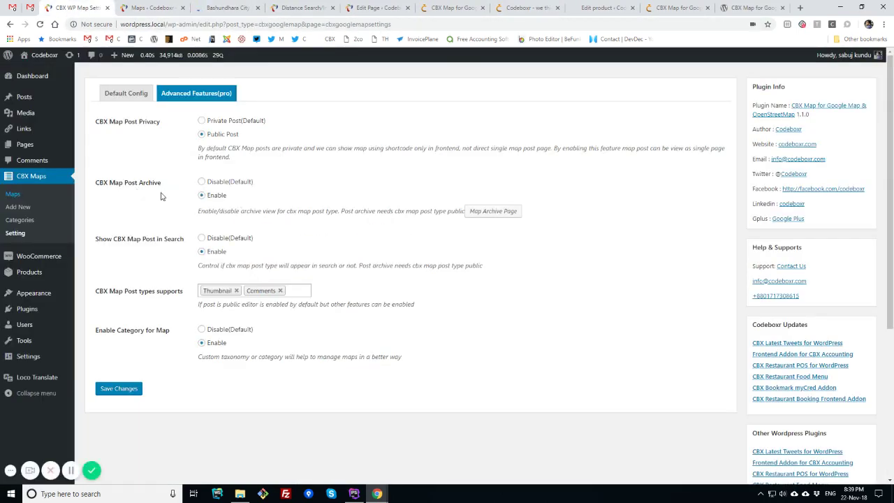
right_click(493, 211)
left_click(506, 217)
left_click(151, 7)
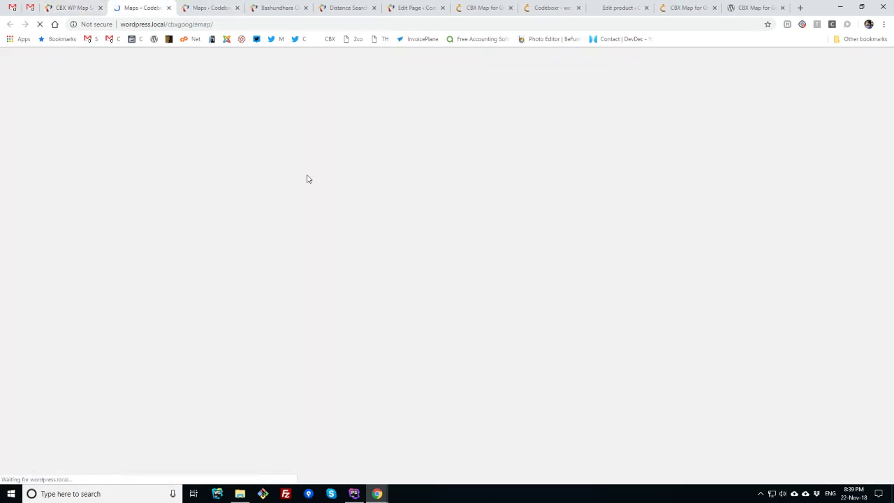
scroll(158, 215, "down", 4)
scroll(234, 220, "down", 7)
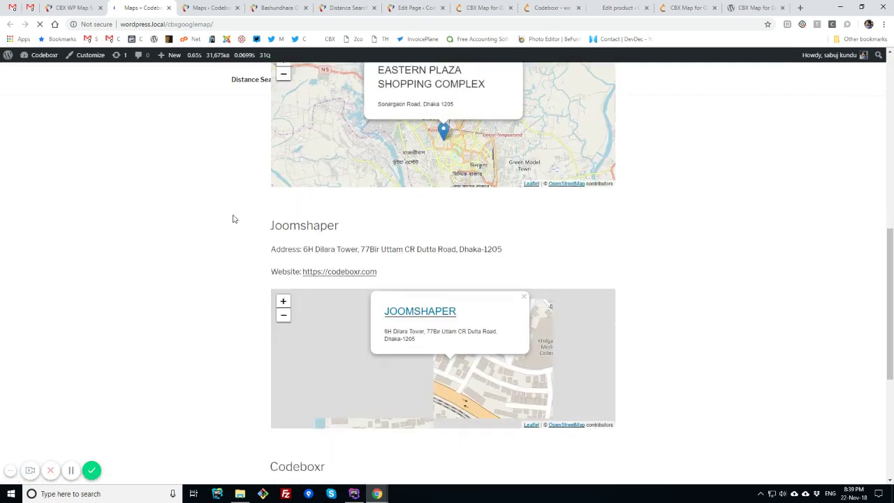
scroll(270, 213, "up", 5)
scroll(270, 213, "up", 6)
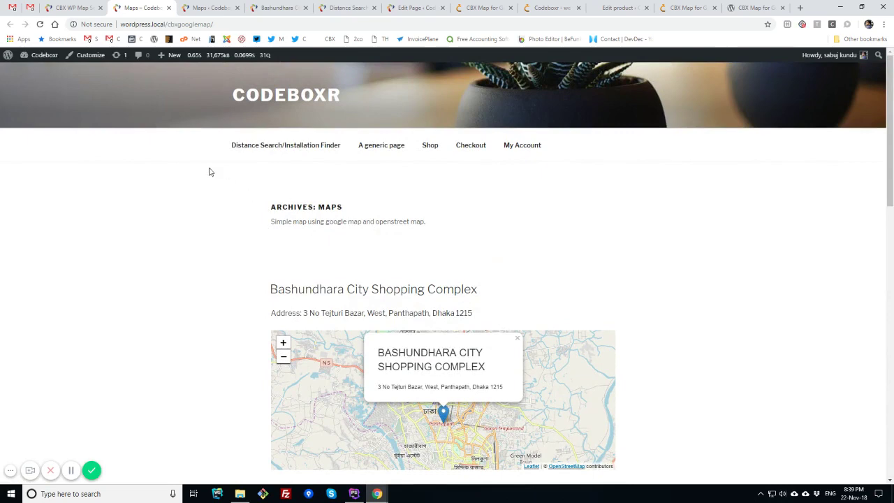
Step: Open the Bashundhara City Shopping Complex single map page from the map archive
left_click(70, 7)
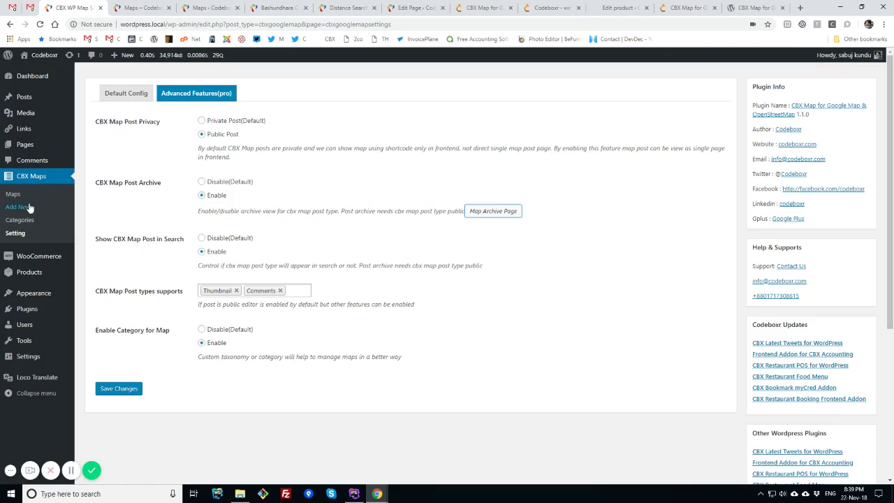
left_click(143, 8)
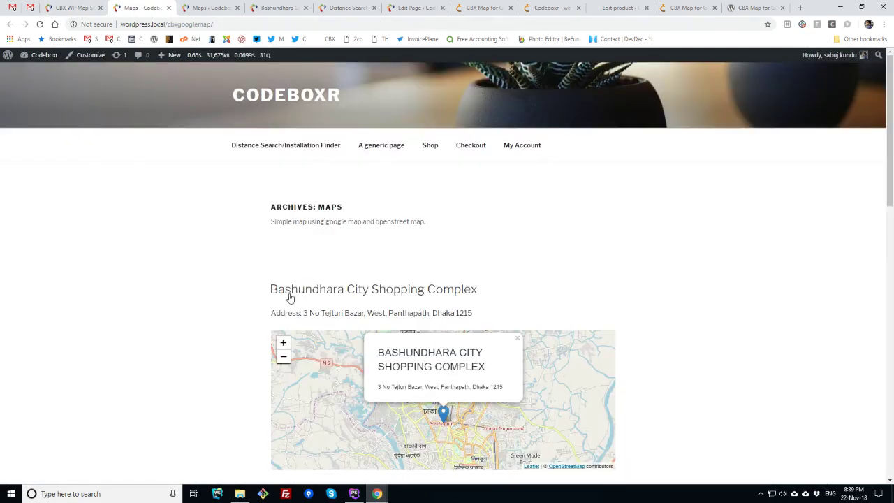
left_click(264, 290)
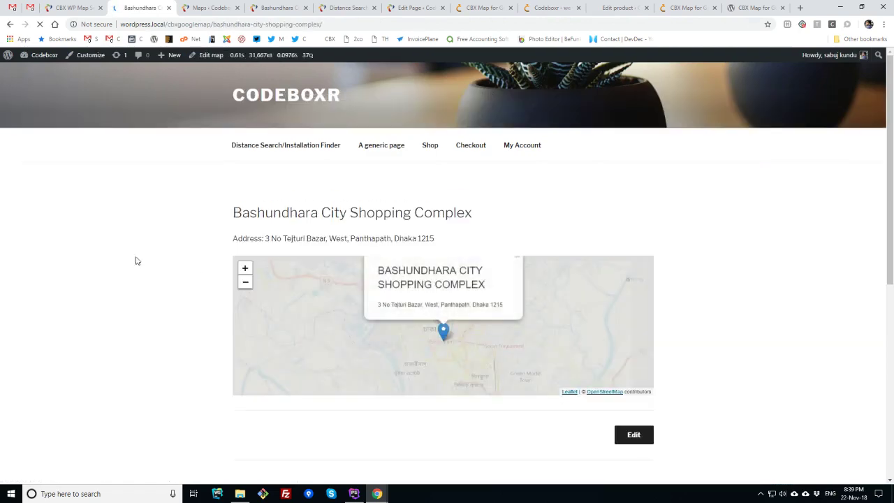
Step: Check the available CBX Map Post types supports options and review the Bashundhara City Shopping Complex edit page down to its comment settings
key("ctrl+Page_Up")
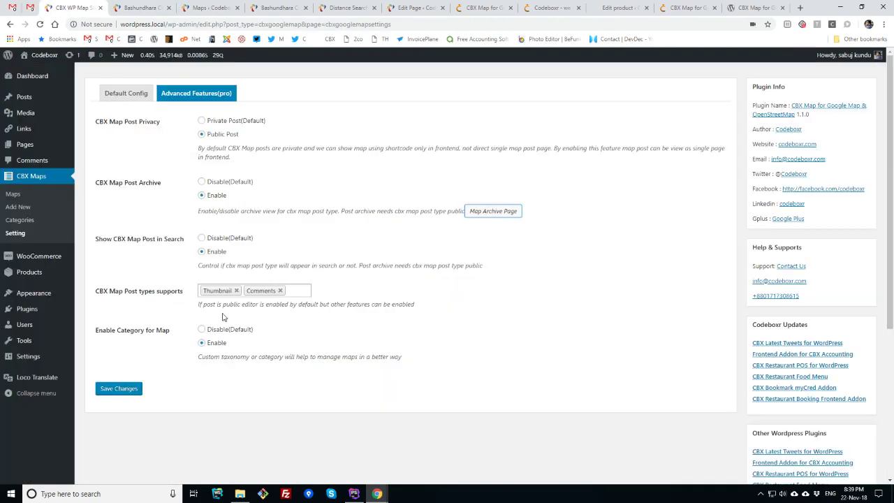
left_click(297, 291)
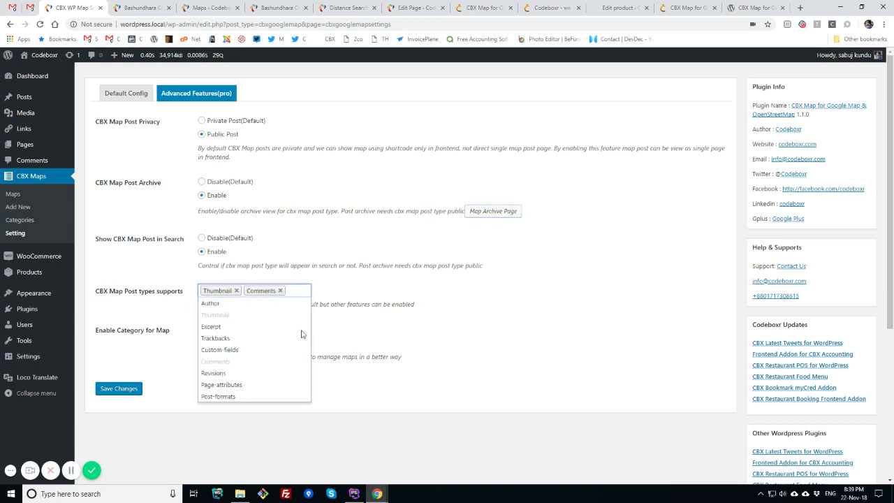
left_click(25, 199)
left_click(141, 145)
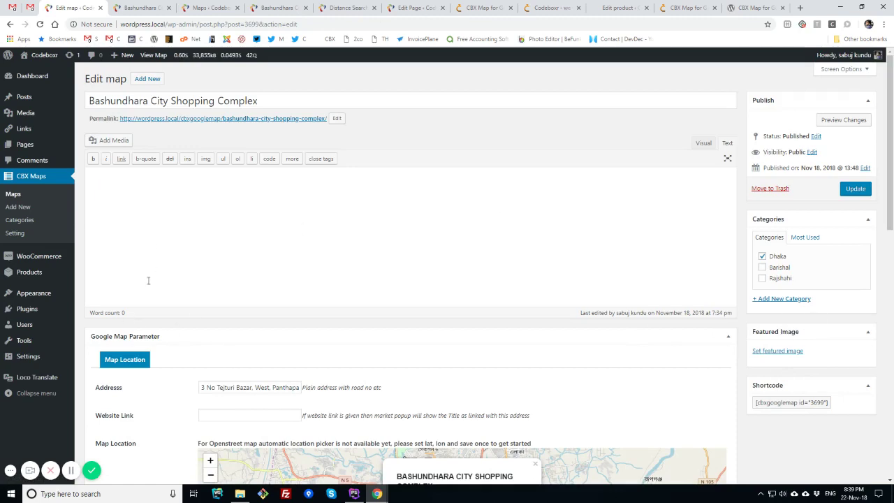
scroll(191, 219, "down", 9)
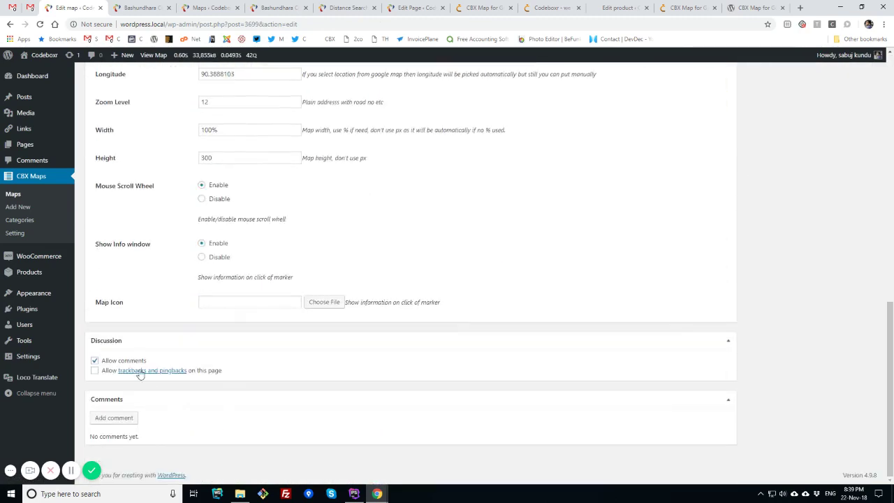
scroll(128, 212, "up", 4)
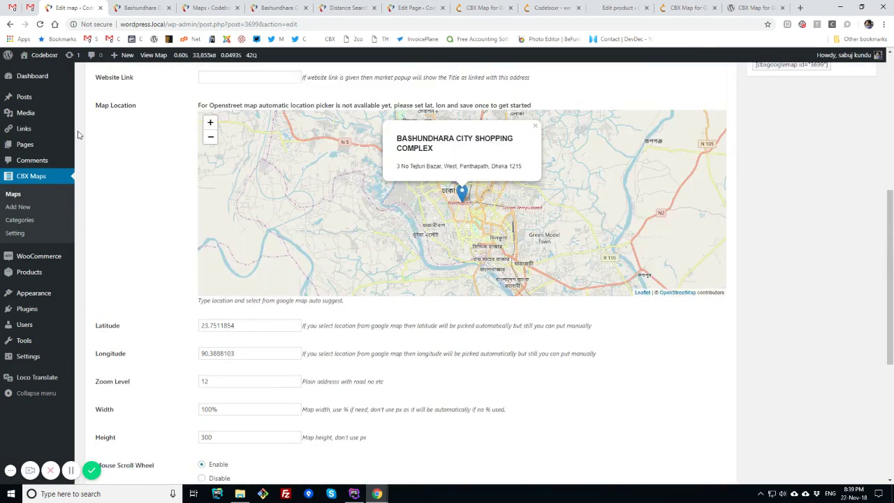
Step: Check the Enable Category for Map setting in the CBX Maps settings and open the map categories list
mouse_move(37, 97)
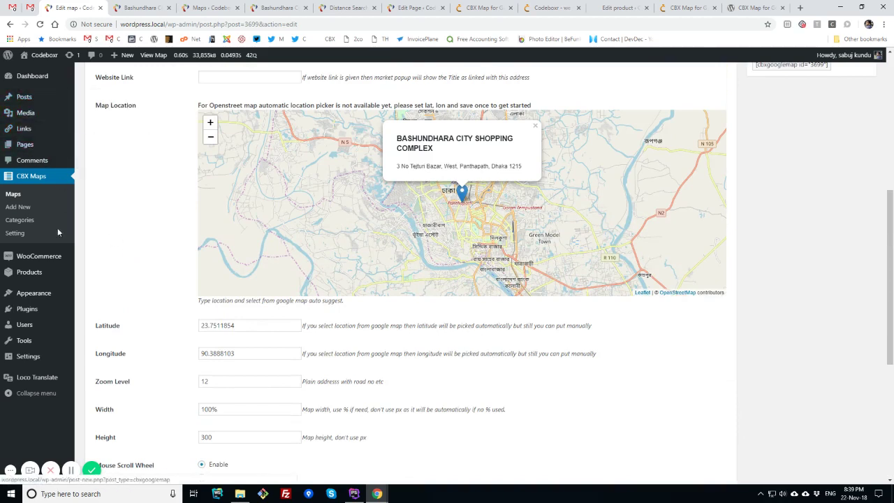
left_click(22, 235)
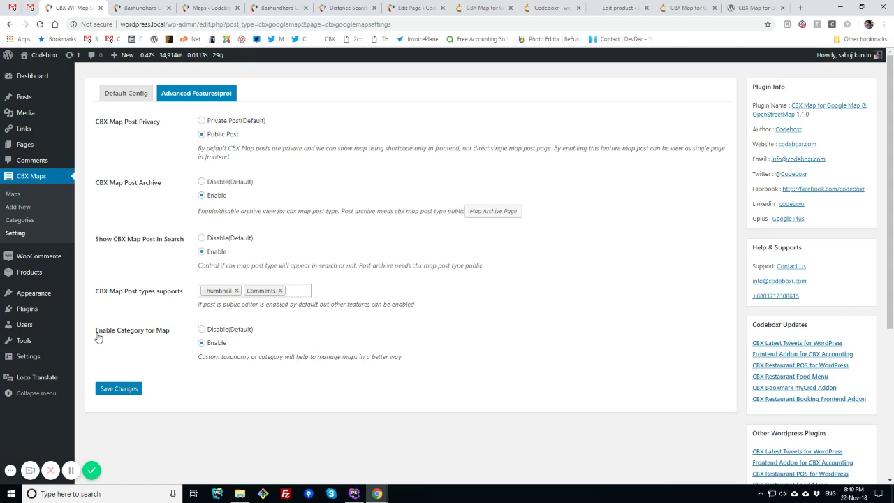
left_click(21, 220)
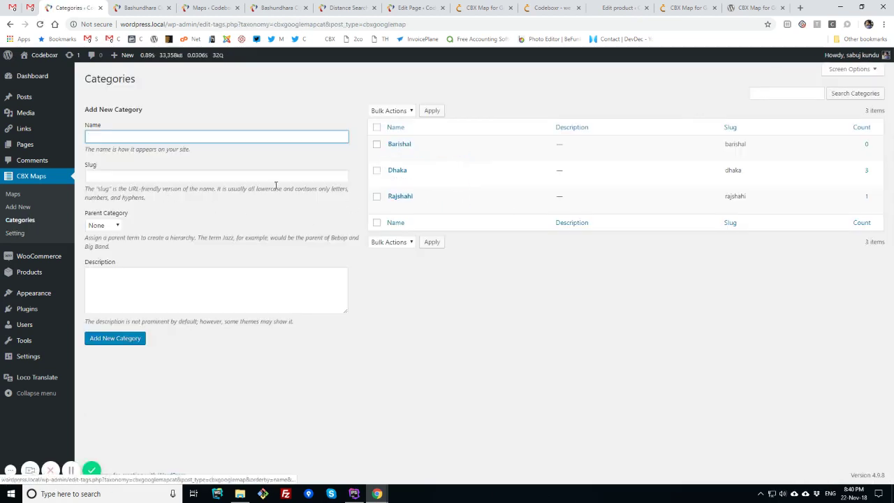
Step: Show the Categories column in the maps list through the screen options
left_click(863, 70)
left_click(97, 88)
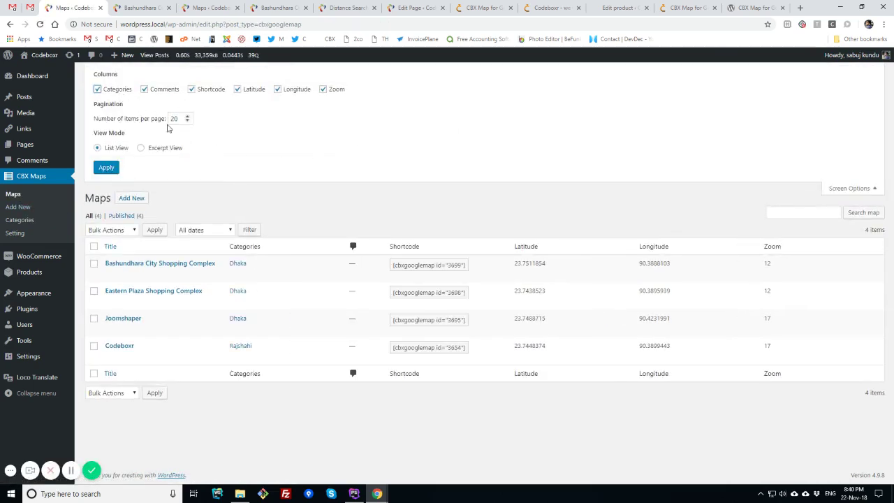
left_click(848, 191)
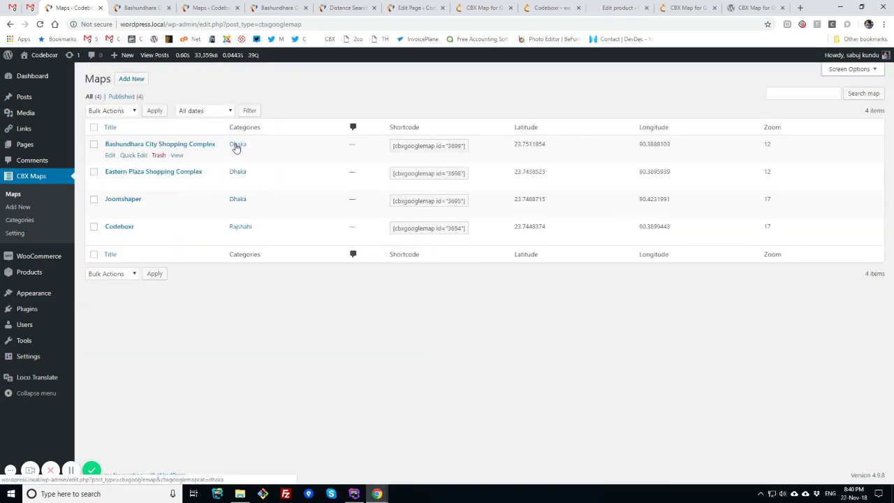
Step: Check the category assigned to the Bashundhara City Shopping Complex map on its edit page and return to the maps list
left_click(107, 145)
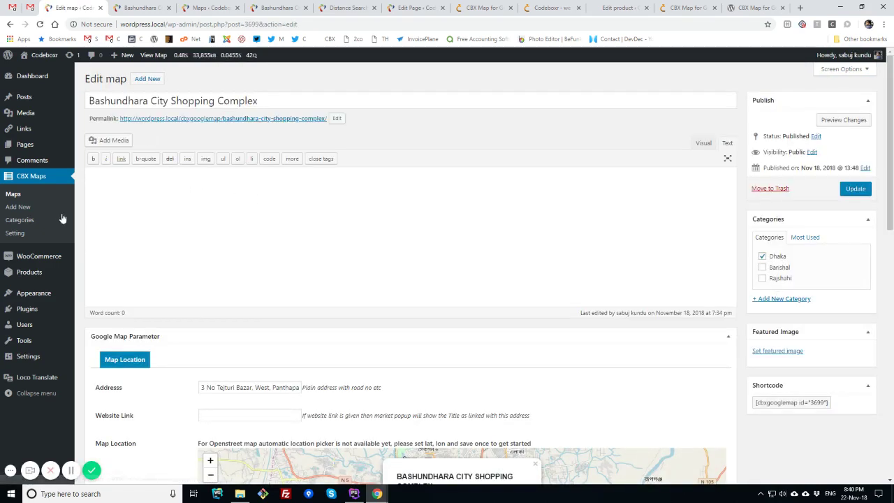
left_click(22, 206)
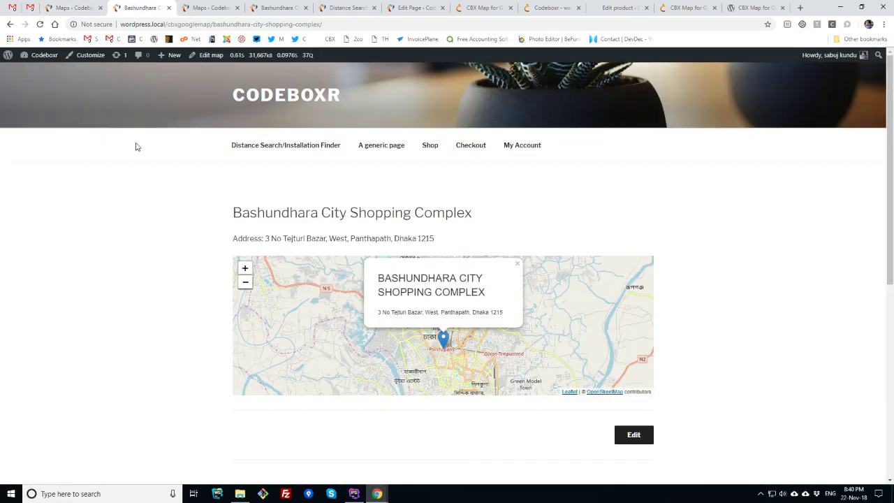
Step: Return to the open Distance Search/Installation Finder page and bring its search form into view
left_click(204, 8)
left_click(273, 9)
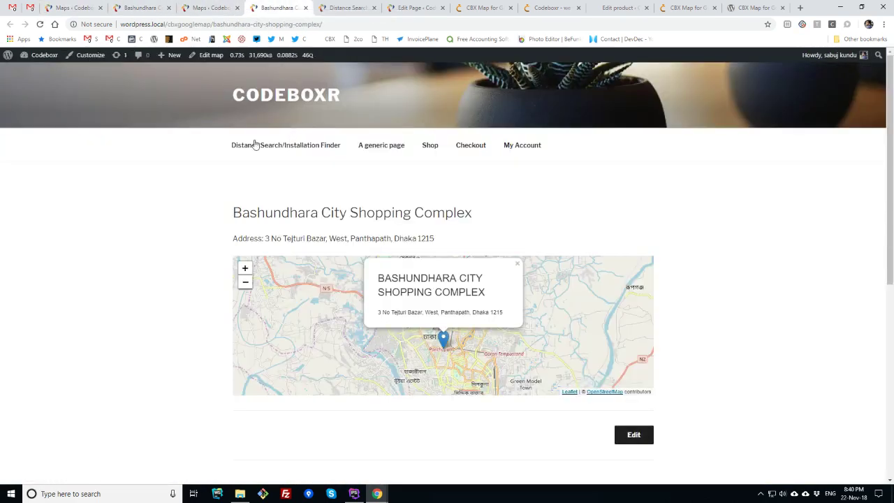
left_click(341, 8)
scroll(194, 247, "up", 2)
scroll(194, 248, "up", 2)
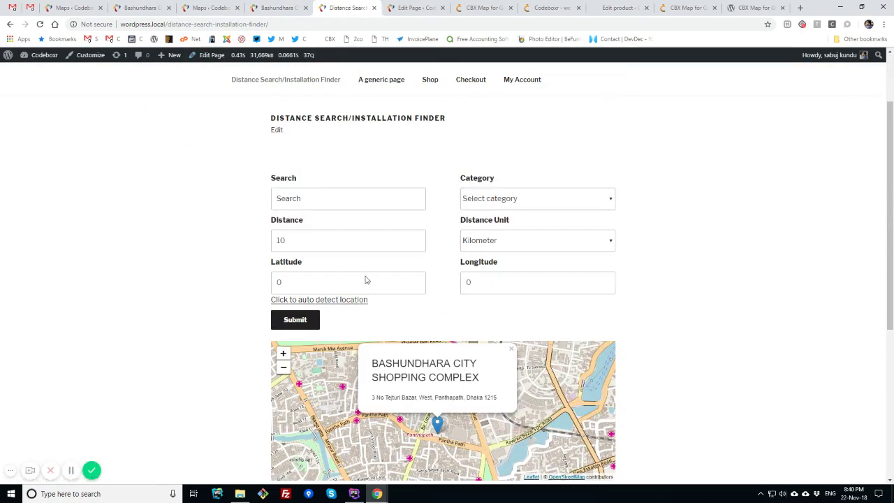
Step: Check the shortcode in the Distance Search page's editor and find the distance shortcode parameters table on the plugin's product page
left_click(220, 56)
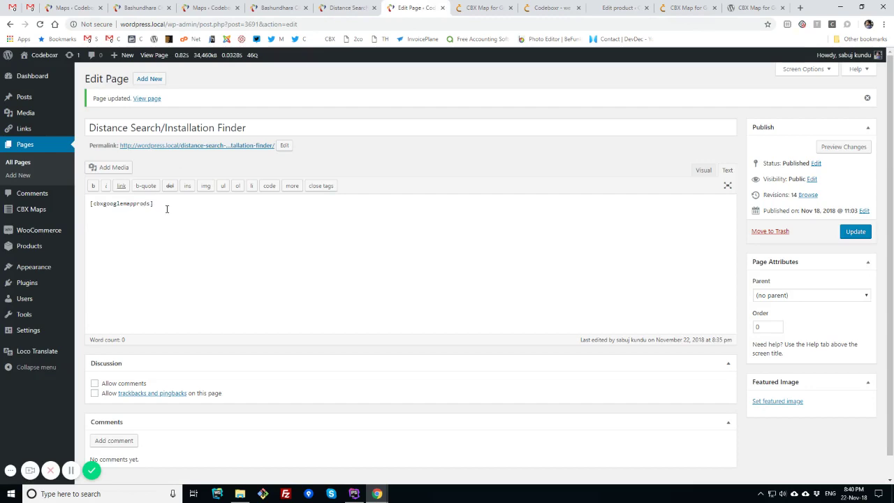
left_click(489, 9)
scroll(362, 254, "up", 3)
scroll(362, 255, "up", 7)
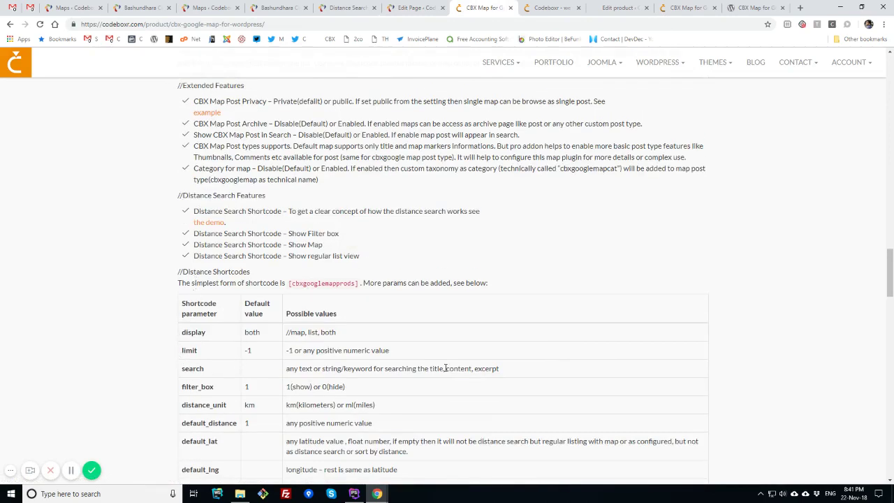
scroll(226, 356, "down", 3)
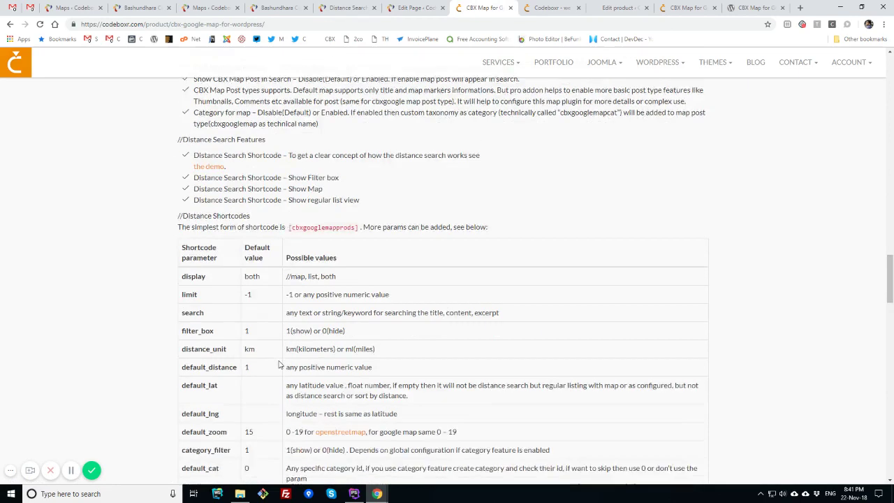
scroll(279, 350, "up", 2)
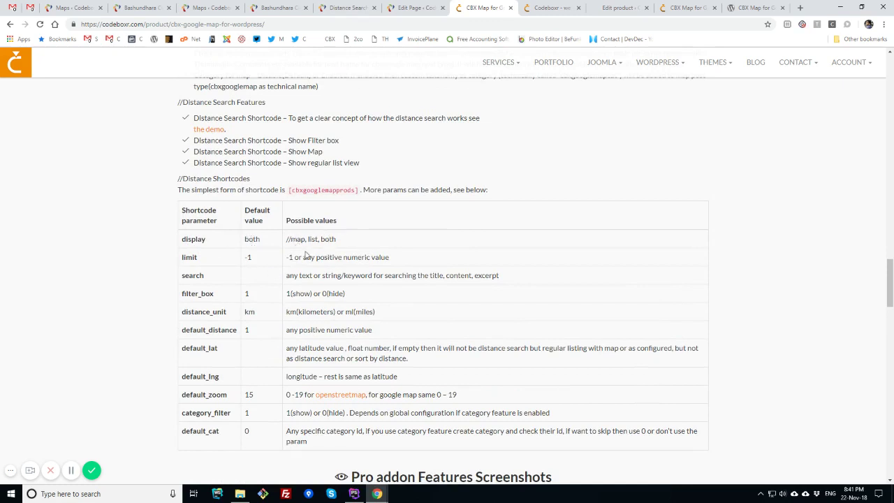
Step: Examine the map and the location list below it on the Distance Search/Installation Finder page
left_click(344, 7)
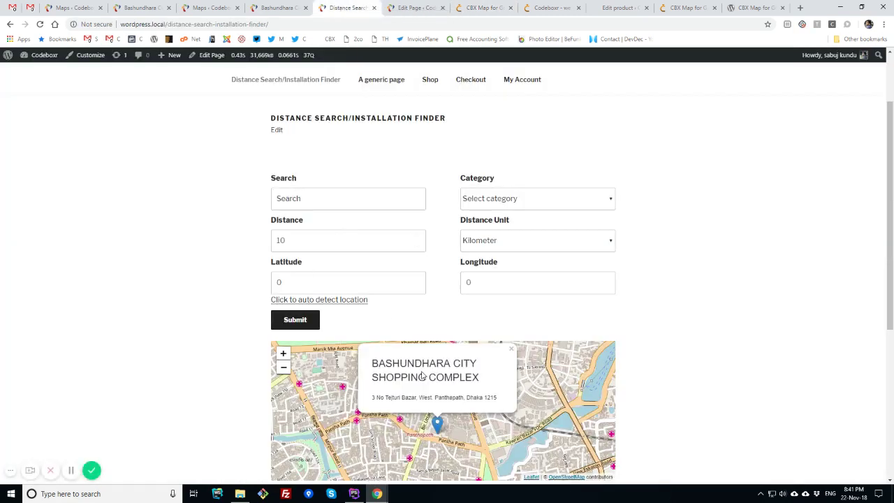
scroll(138, 258, "down", 4)
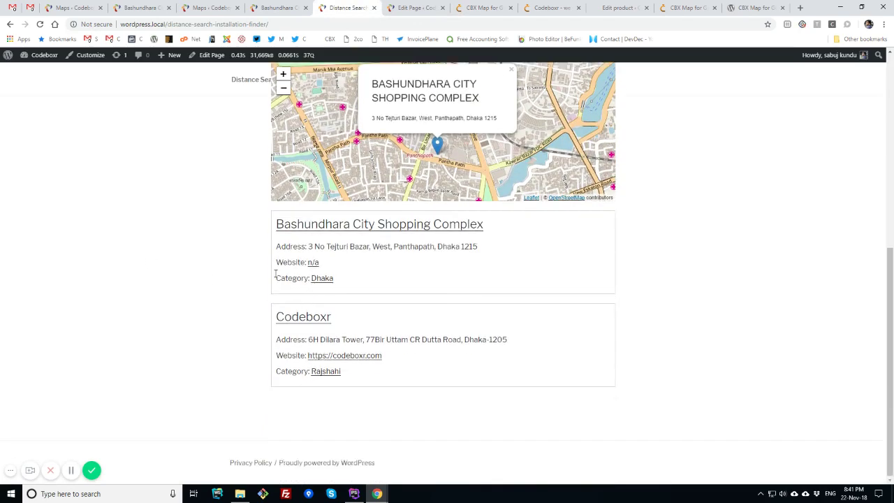
scroll(313, 242, "up", 5)
scroll(286, 323, "down", 4)
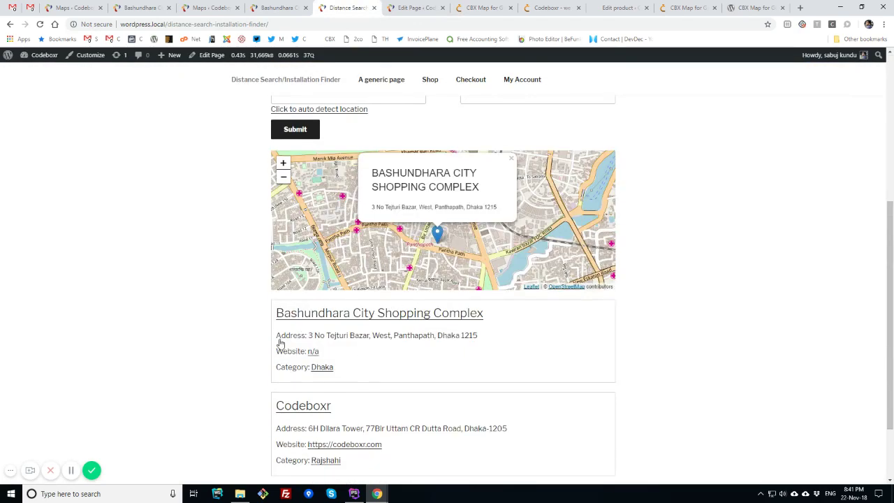
scroll(459, 242, "up", 2)
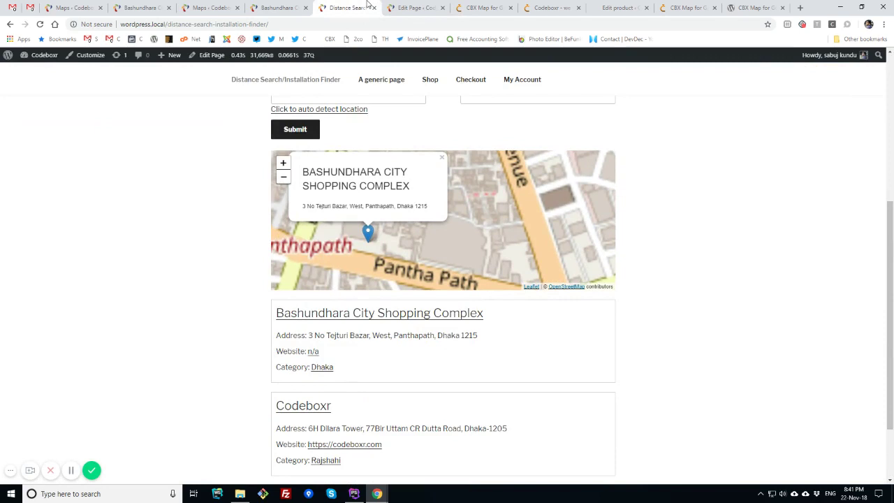
Step: Highlight the limit, search and filter_box parameters in the shortcode table, and compare them with the distance search form
left_click(483, 8)
double_click(188, 257)
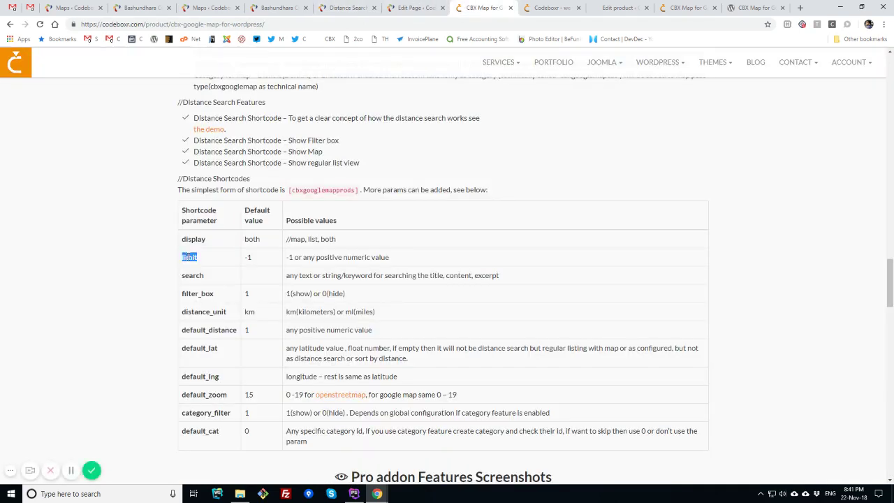
double_click(193, 277)
double_click(199, 294)
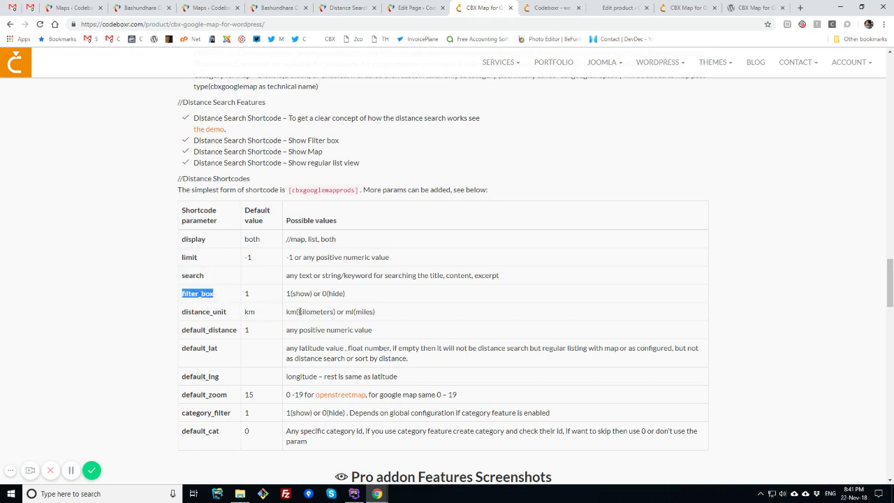
left_click(340, 8)
scroll(357, 216, "up", 5)
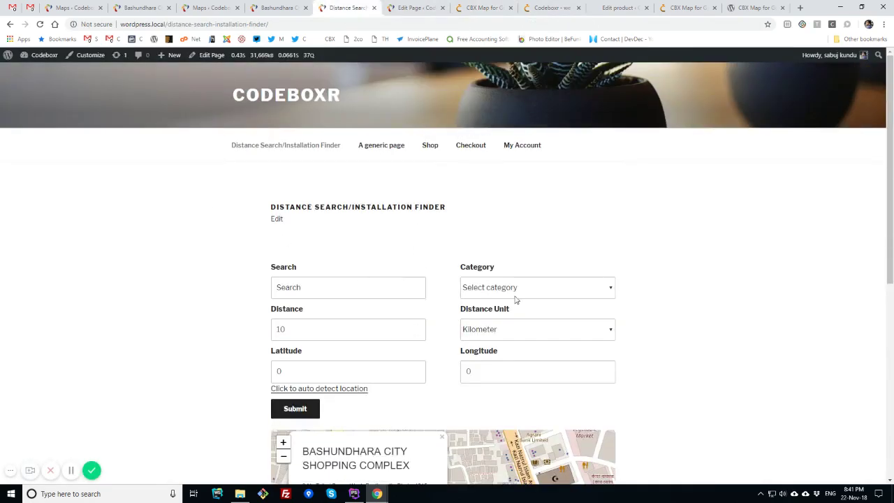
Step: Highlight the distance_unit and default_distance defaults in the shortcode table, plus the default_lat, default_lng, default_zoom and category_filter parameters
left_click(482, 8)
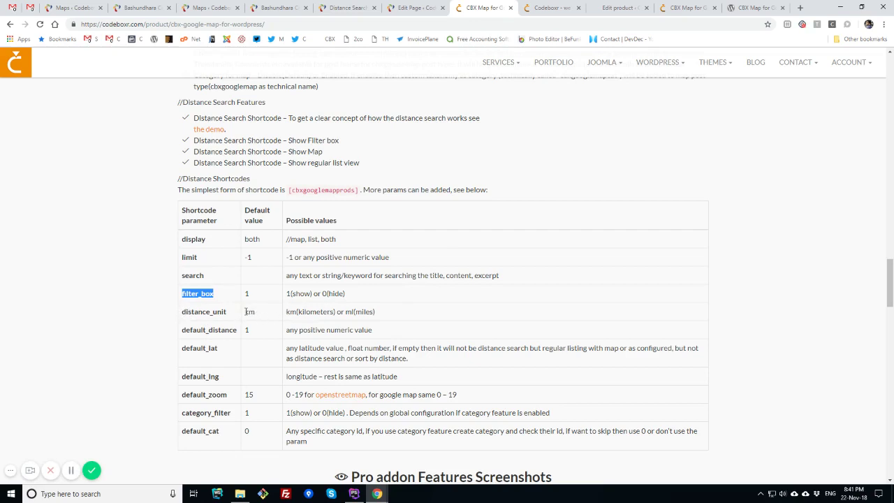
left_click_drag(246, 312, 260, 313)
left_click_drag(245, 334, 266, 335)
double_click(201, 347)
double_click(199, 376)
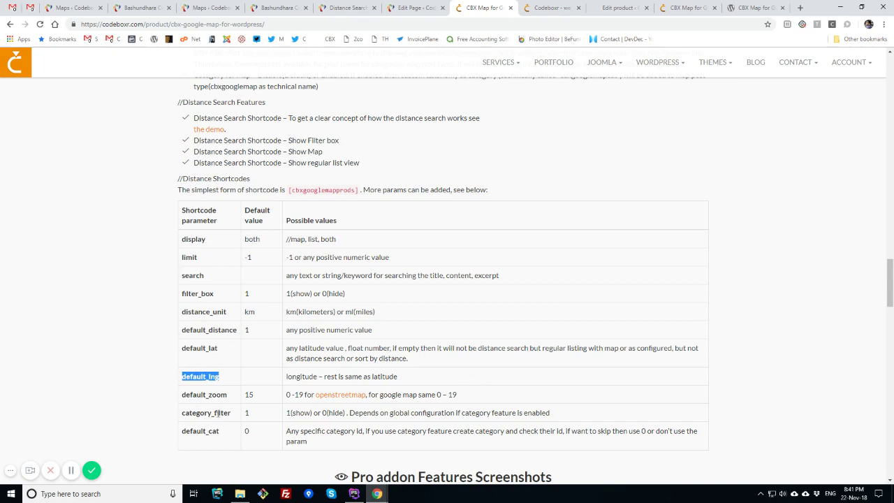
double_click(208, 396)
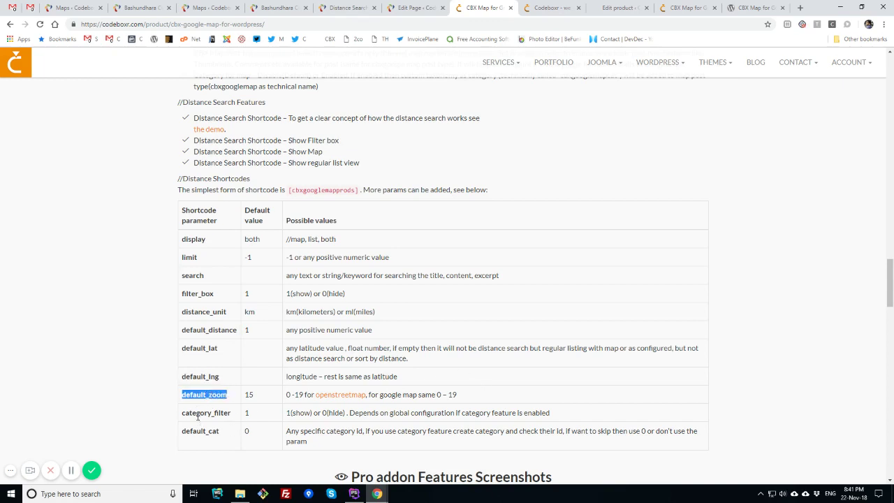
double_click(207, 414)
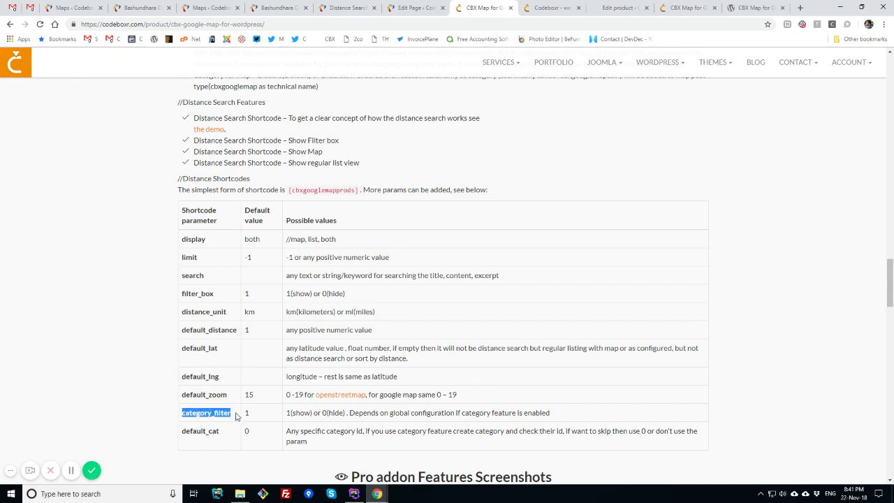
Step: View the Category options in the distance search form and highlight the default_cat parameter in the shortcode table
left_click(347, 8)
left_click(535, 291)
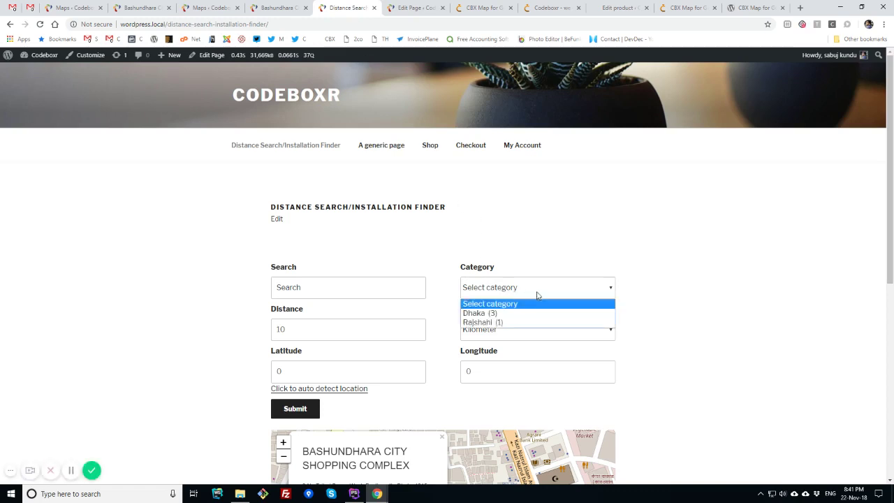
left_click(484, 8)
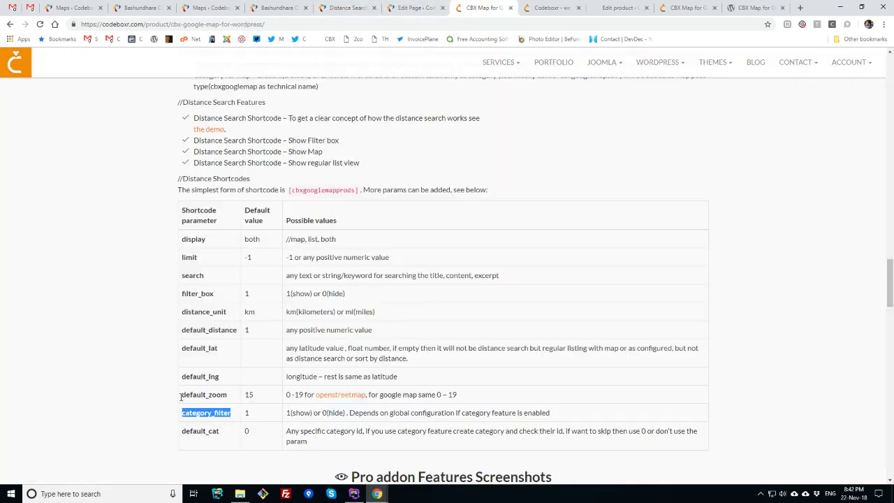
double_click(200, 431)
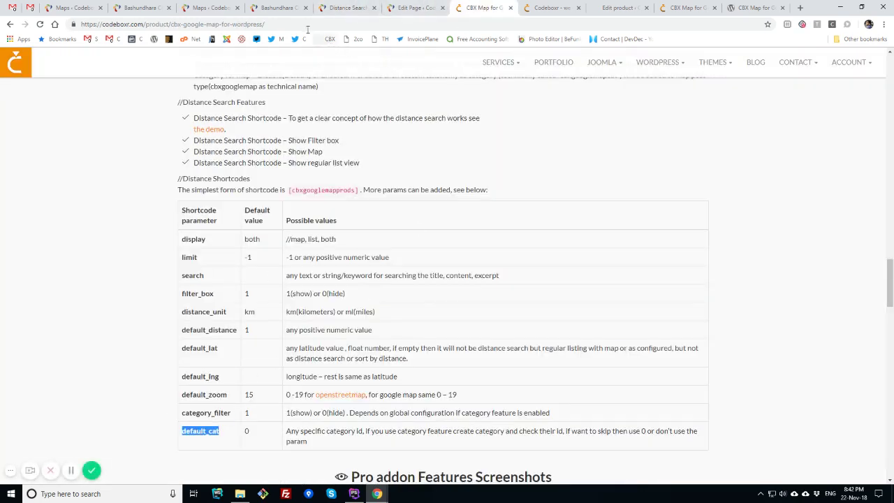
Step: Choose Dhaka as the category in the distance search form
left_click(347, 8)
scroll(221, 280, "down", 4)
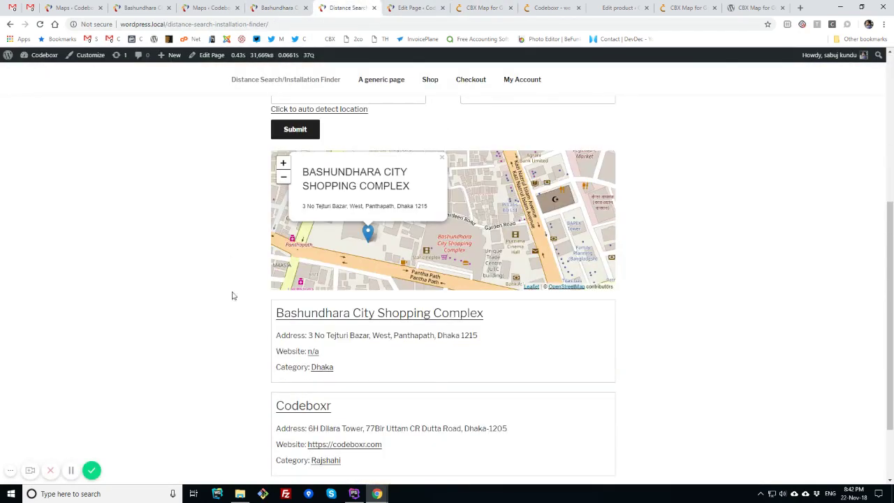
scroll(343, 187, "up", 3)
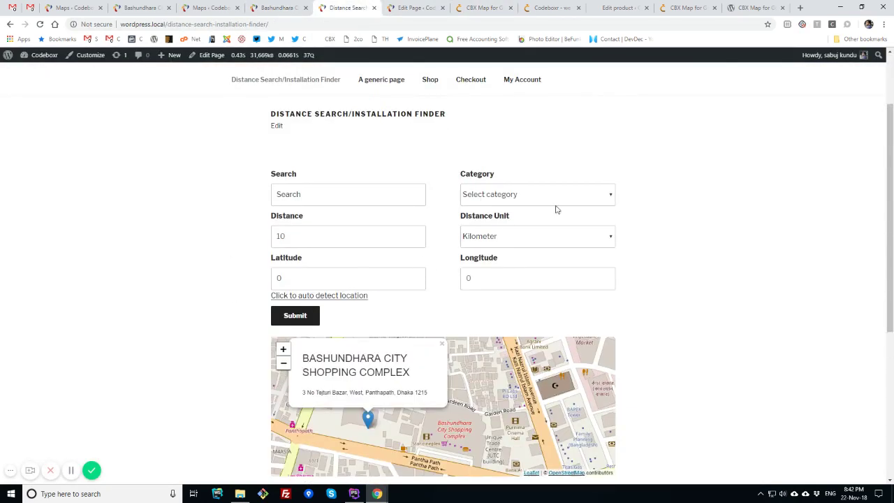
left_click(500, 196)
left_click(488, 221)
Step: Highlight the [cbxgooglemapprods] shortcode in the Distance Search page's editor
left_click(405, 7)
left_click_drag(91, 204, 311, 219)
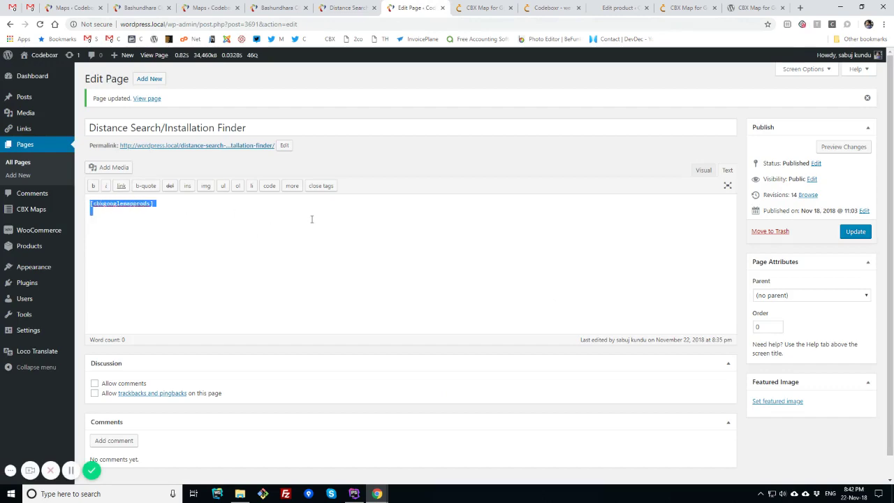
left_click(142, 213)
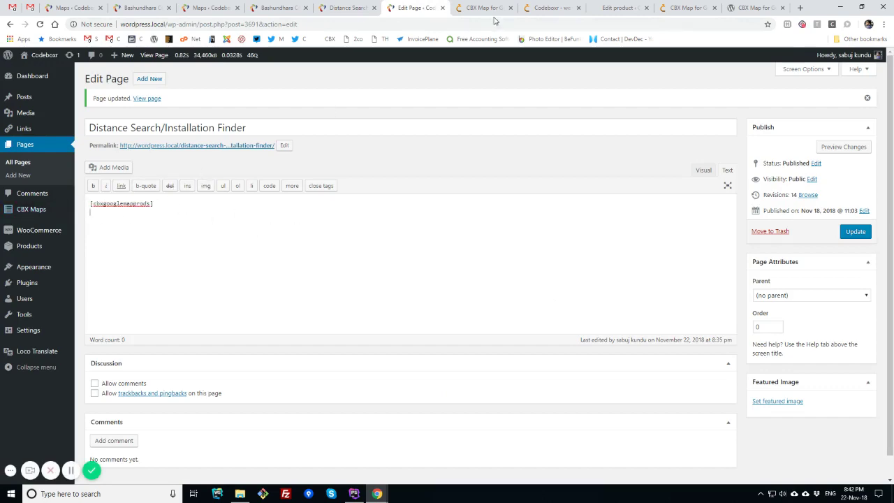
Step: Go back to the public distance search page and review its form, map and location listing
left_click(342, 7)
scroll(153, 200, "up", 2)
scroll(237, 217, "down", 8)
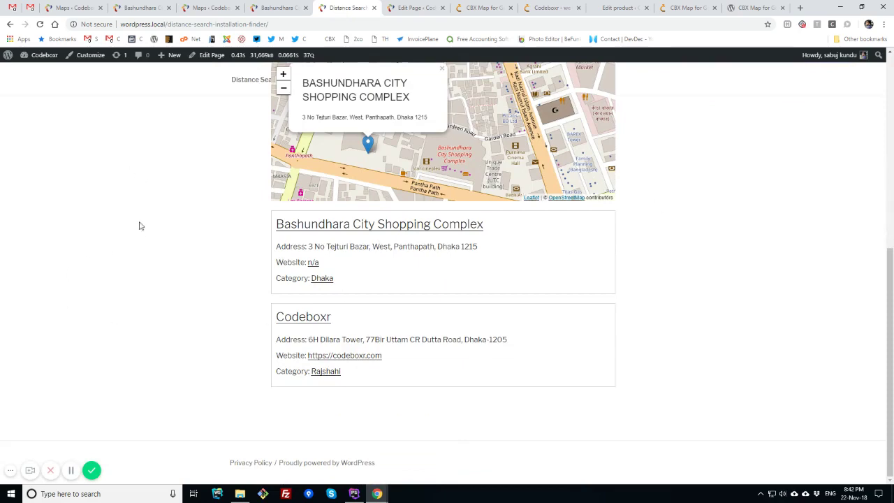
scroll(160, 234, "up", 4)
scroll(234, 257, "down", 3)
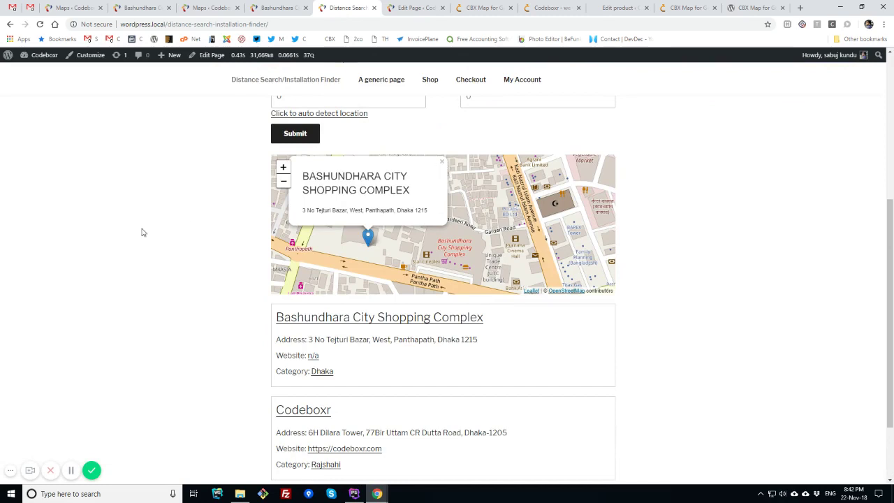
scroll(138, 230, "up", 1)
scroll(214, 246, "up", 1)
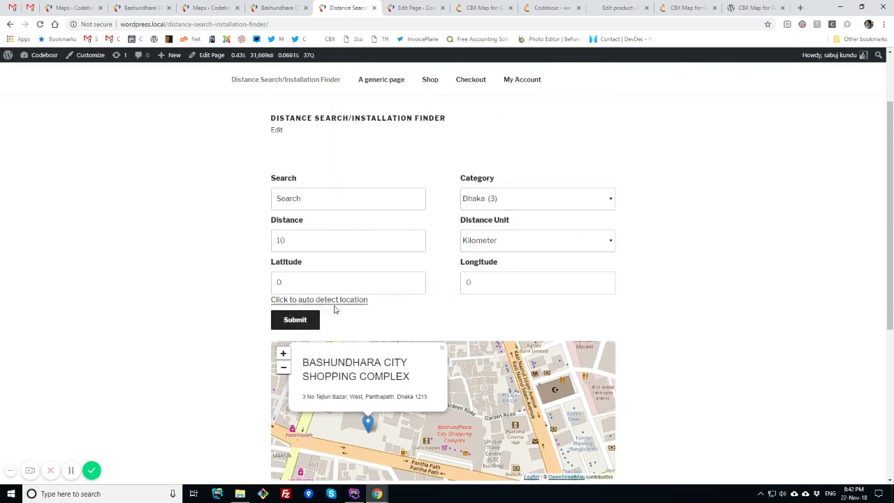
Step: Inspect the Latitude, Longitude, Distance and Distance Unit fields of the search form and the map below
left_click(310, 281)
left_click(513, 287)
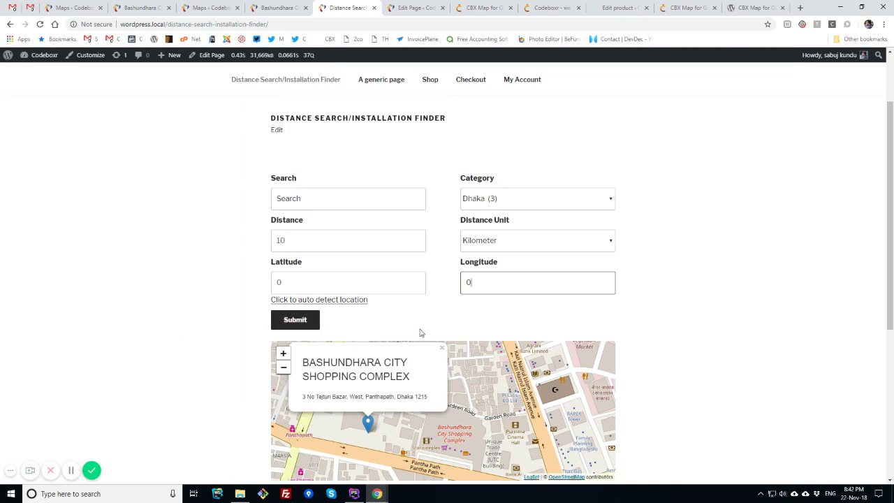
left_click(319, 238)
left_click(510, 245)
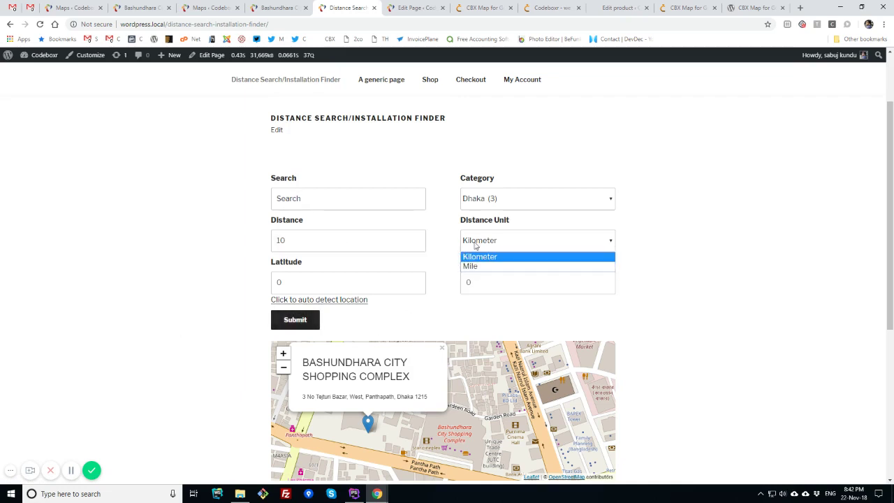
scroll(175, 283, "down", 2)
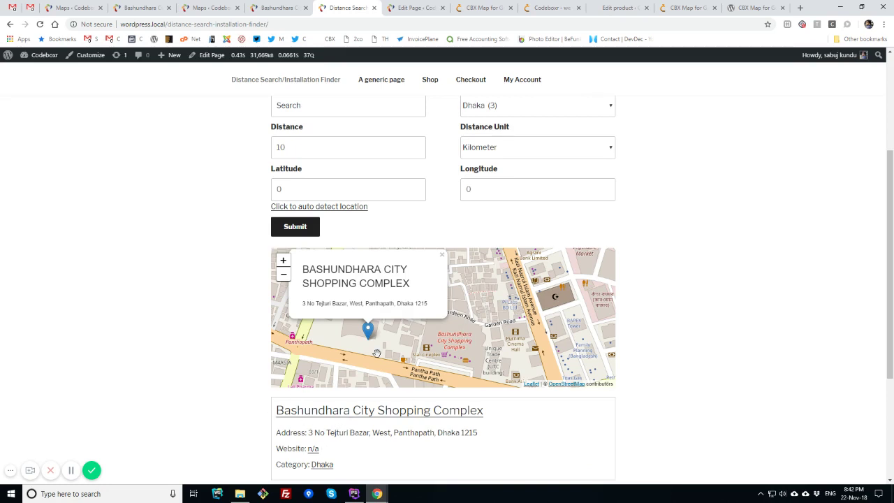
scroll(223, 346, "up", 3)
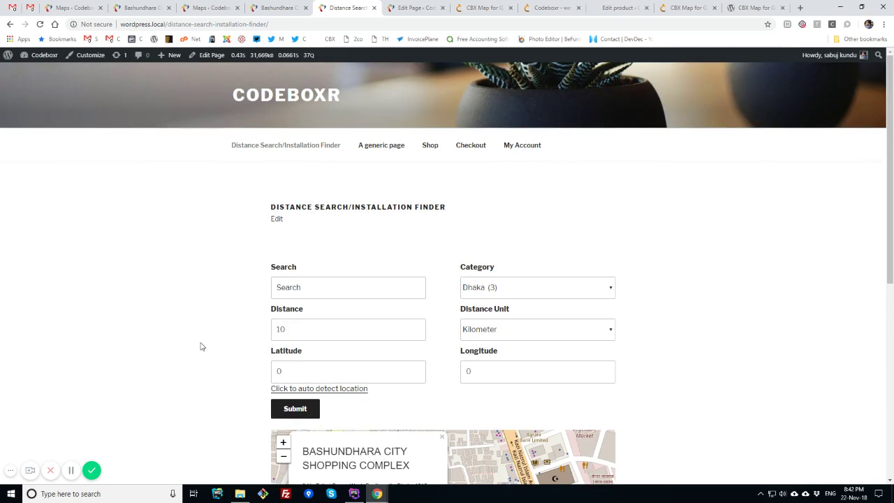
Step: Return to the maps list in the admin area and open the CBX Maps settings
left_click(73, 7)
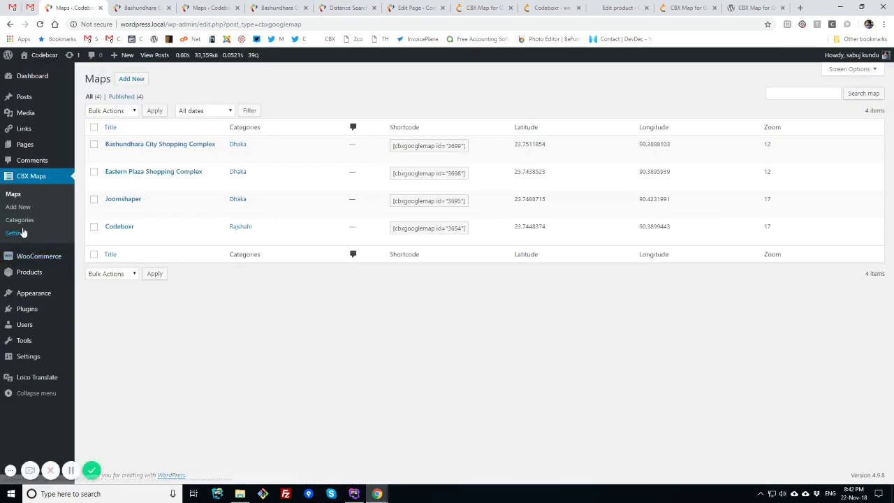
left_click(21, 233)
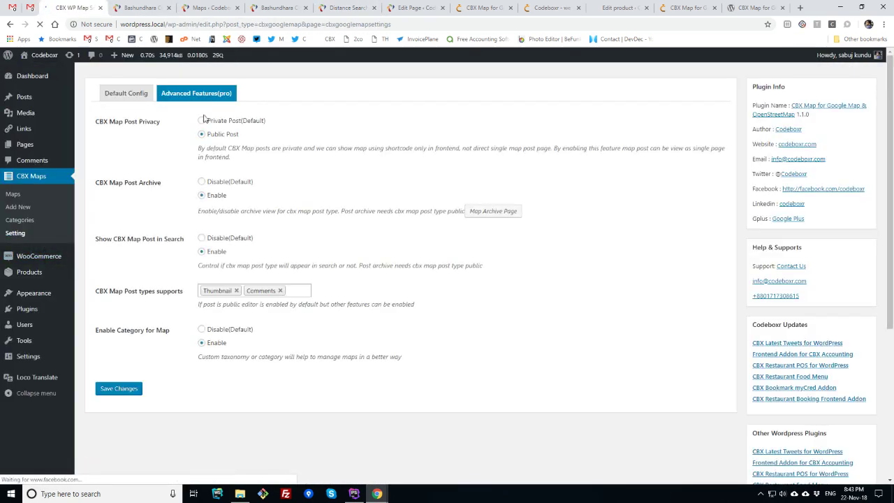